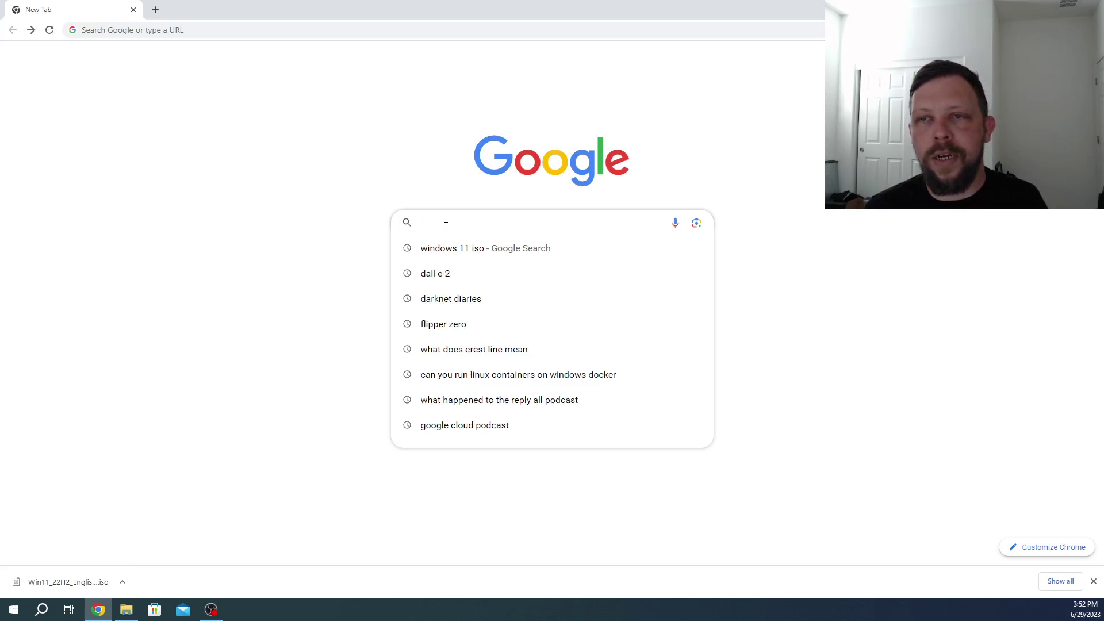
- Search Google for "windows 11 iso" and open Microsoft's Download Windows 11 page
text(win)
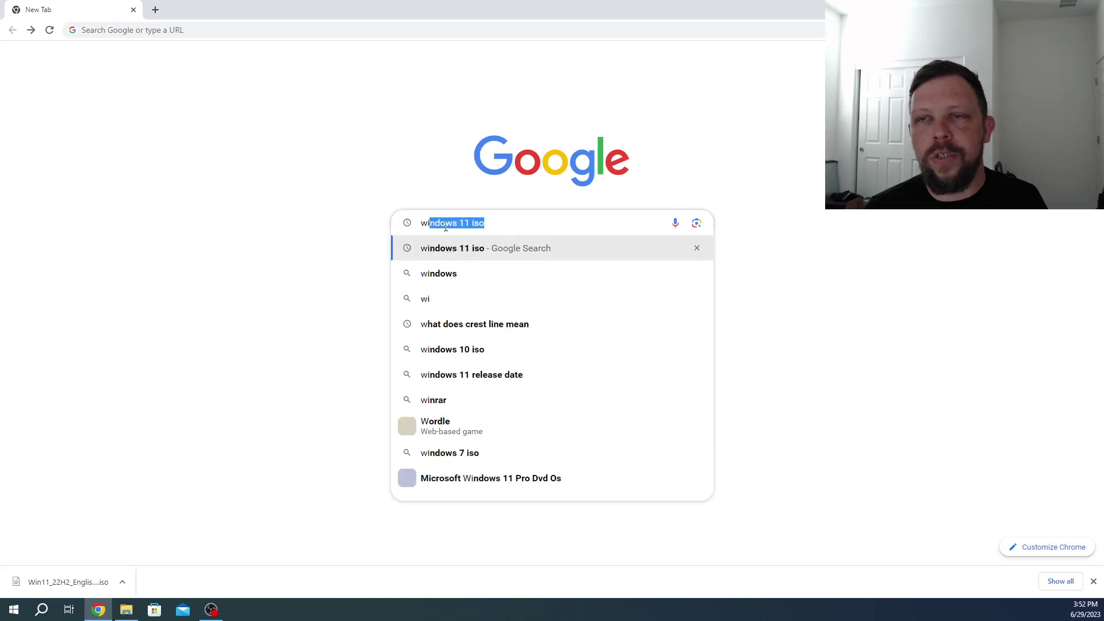
text(dow)
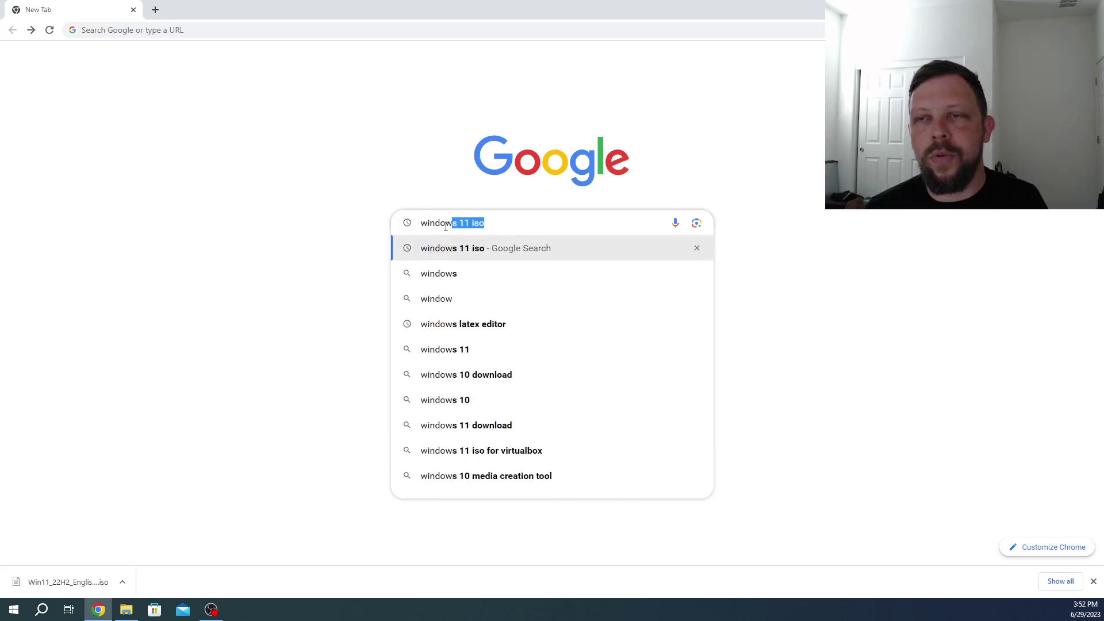
text(s 11 iso\)
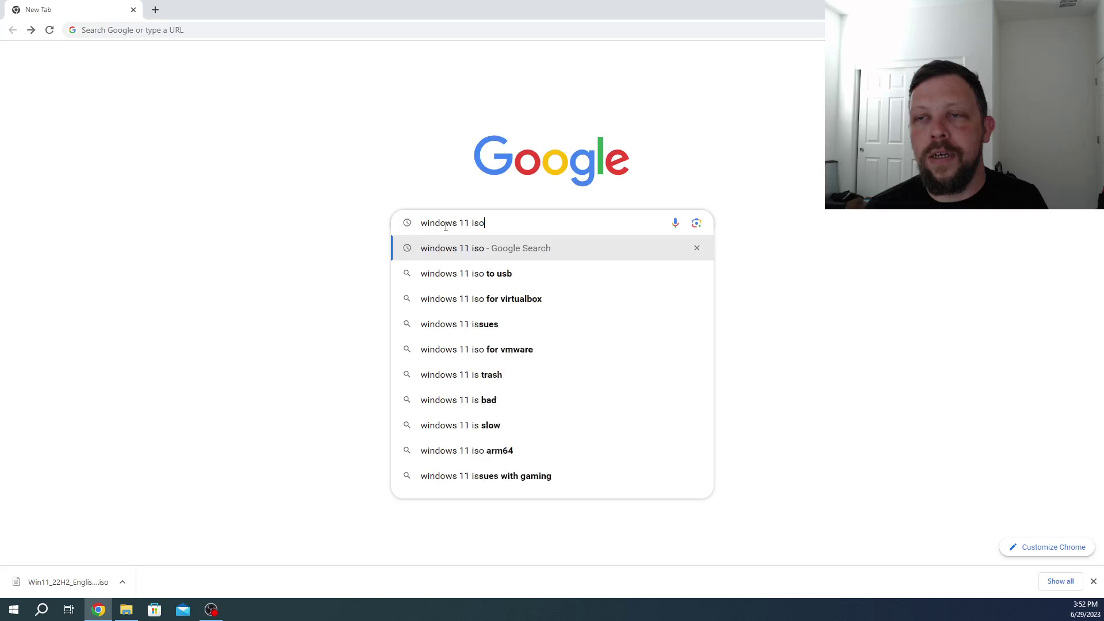
key(Return)
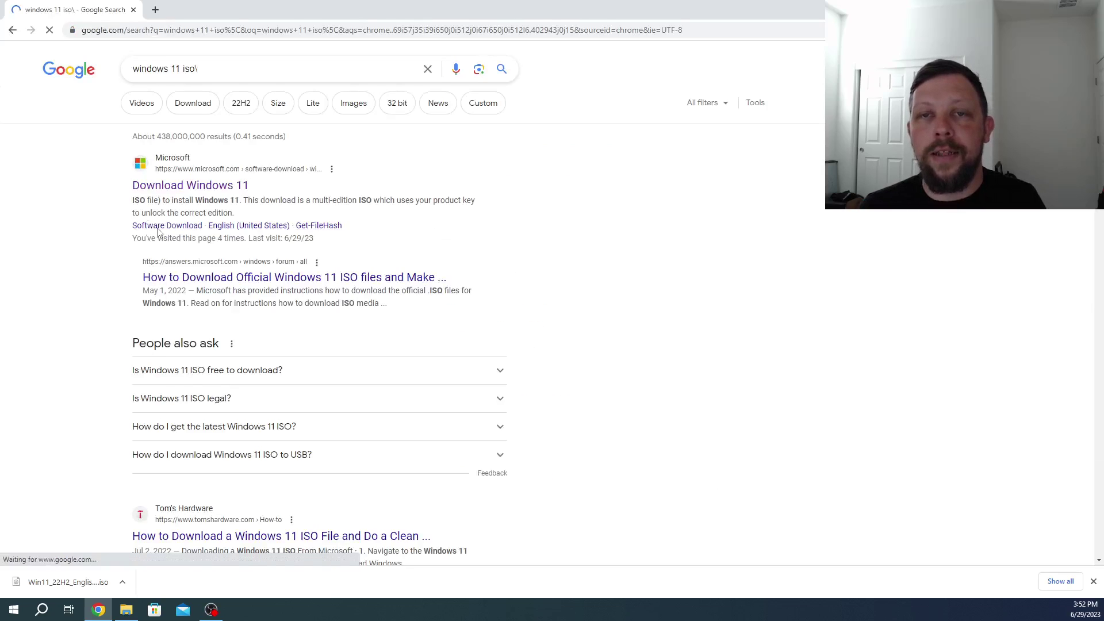
click(177, 192)
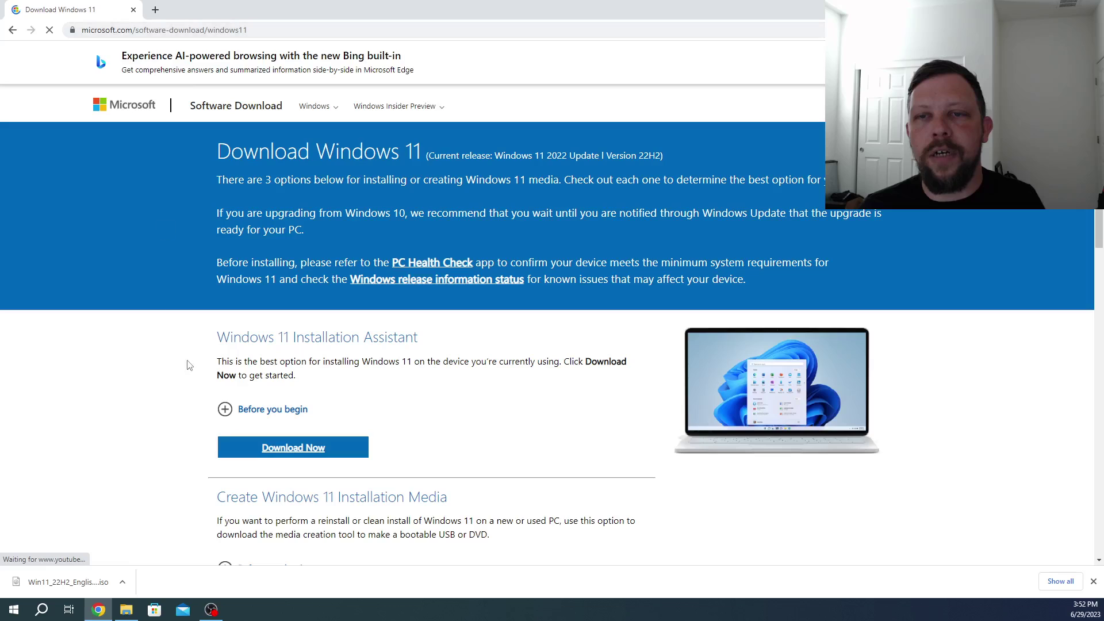
- Request the Windows 11 (multi-edition ISO for x64 devices) download in the disk image section
scroll(291, 378, down, 7)
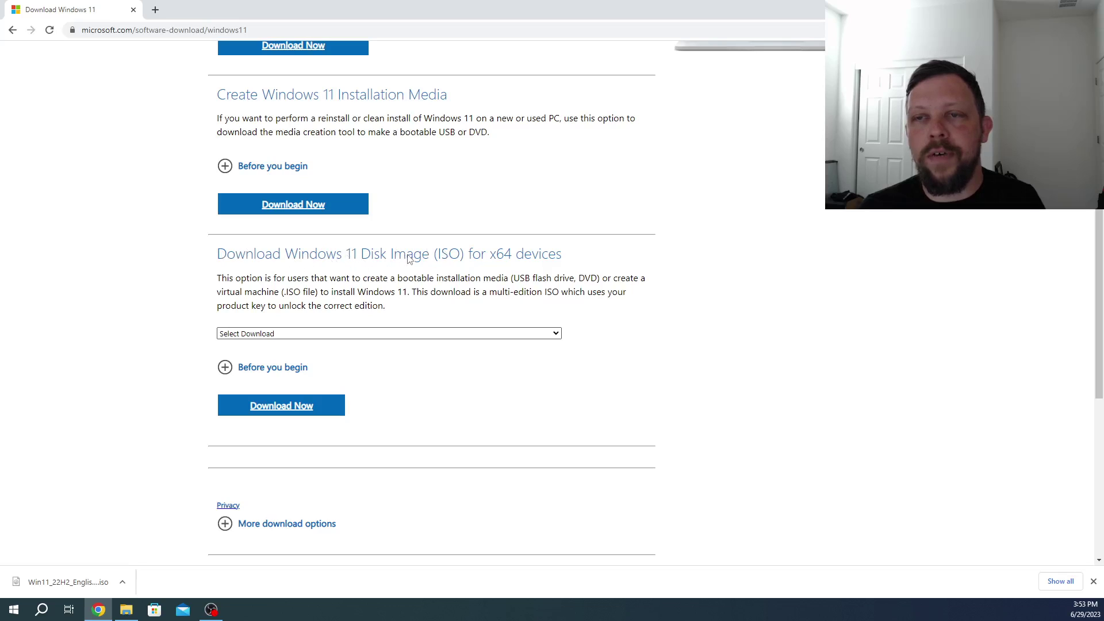
click(315, 336)
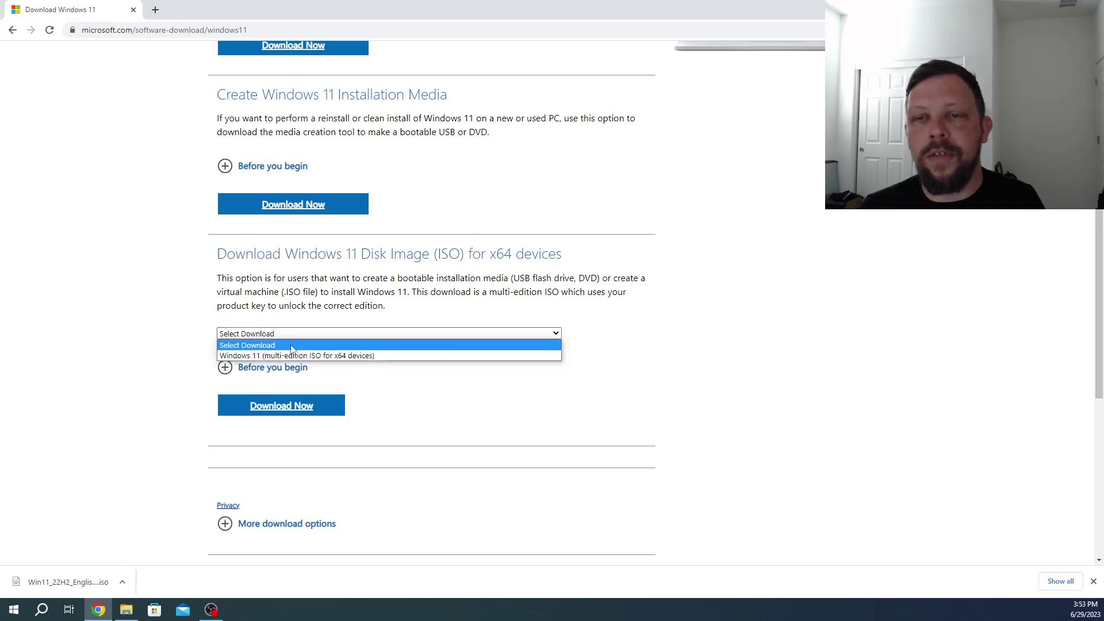
click(264, 356)
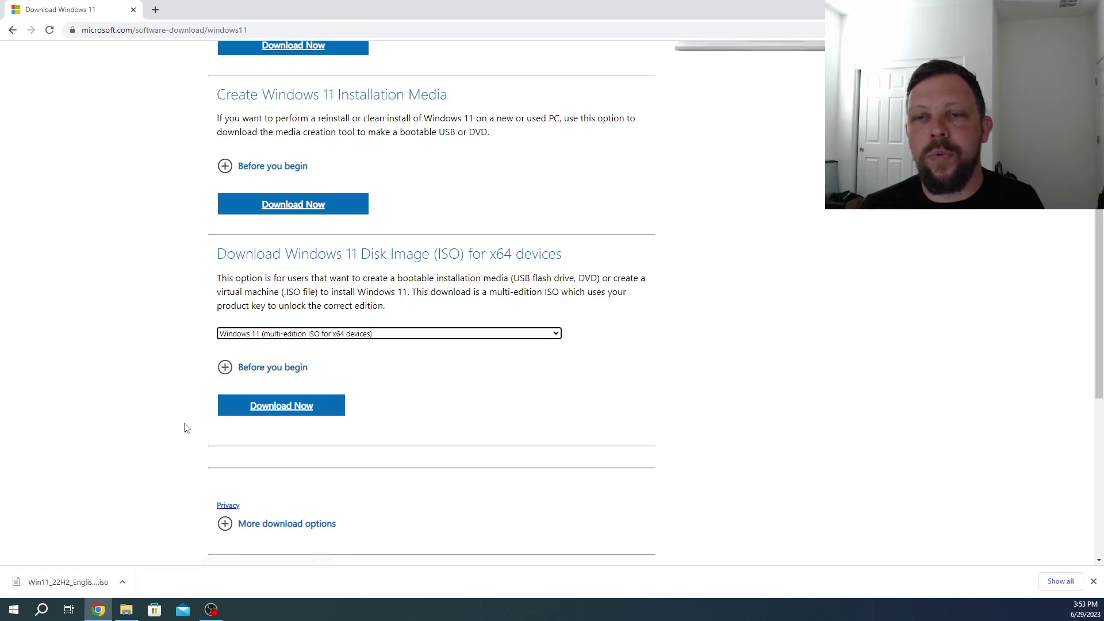
click(303, 409)
- Choose English (United States) as the product language and confirm it
click(258, 255)
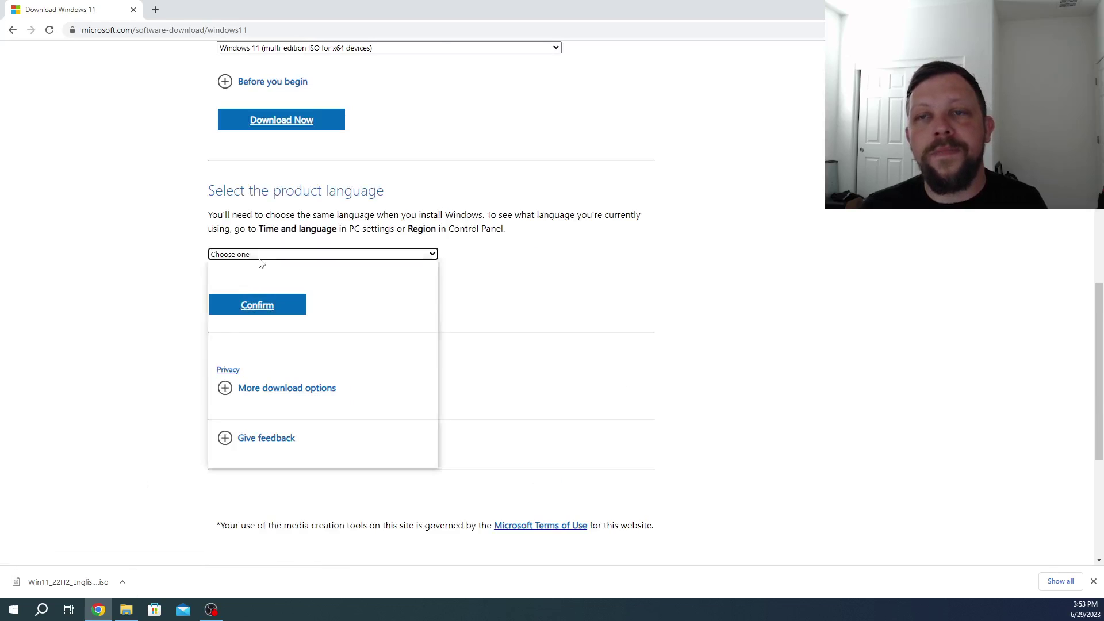
key(e)
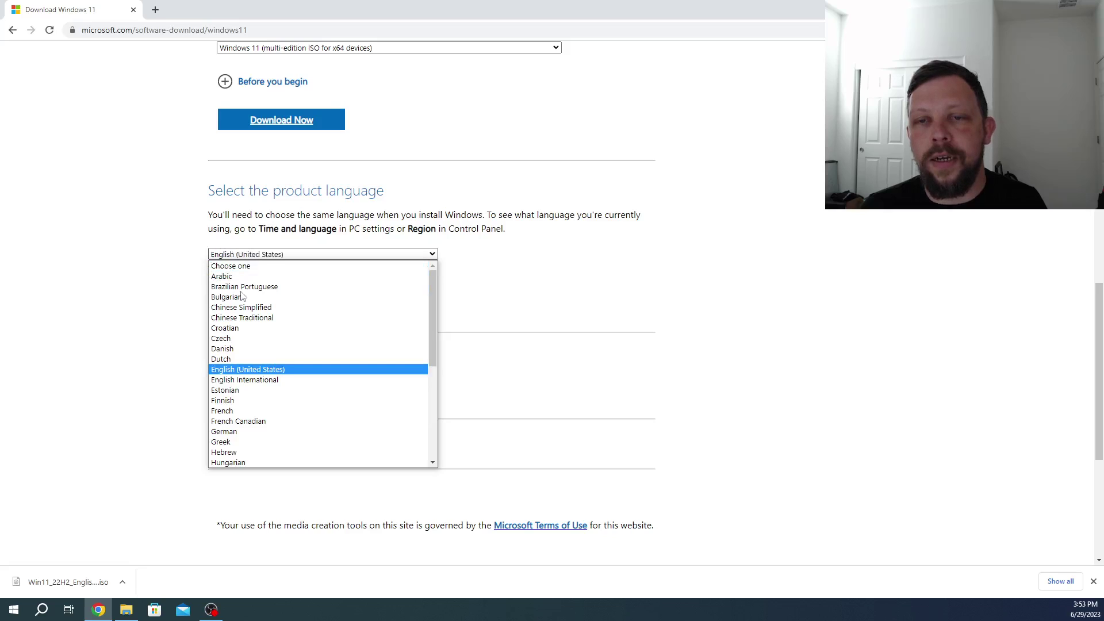
click(253, 370)
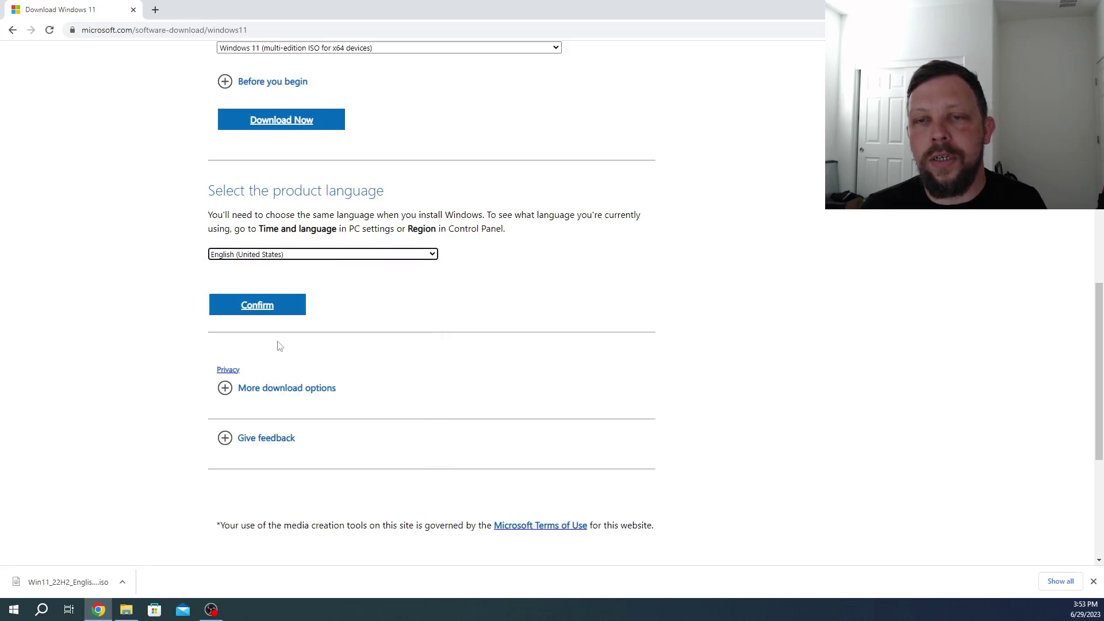
click(254, 313)
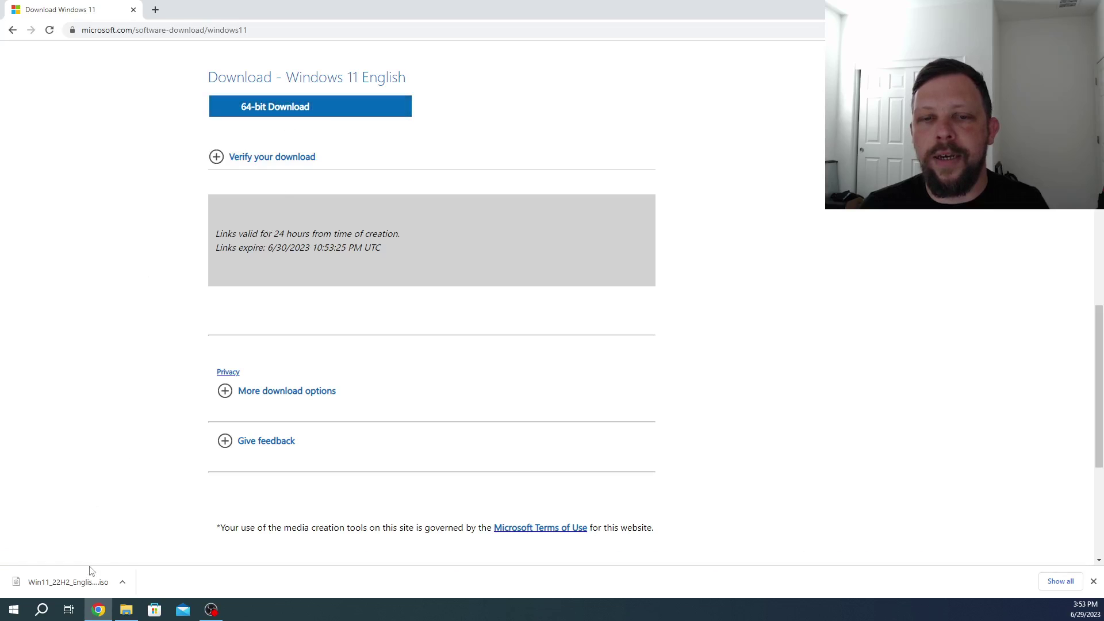
- Show the downloaded Windows 11 ISO file in its folder
click(123, 583)
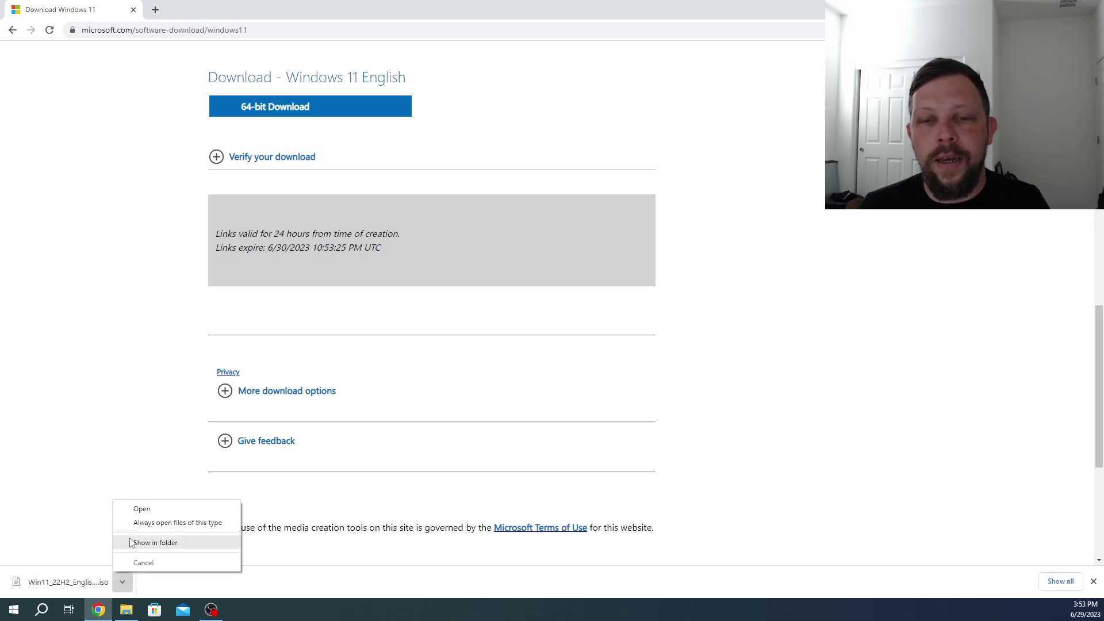
click(154, 542)
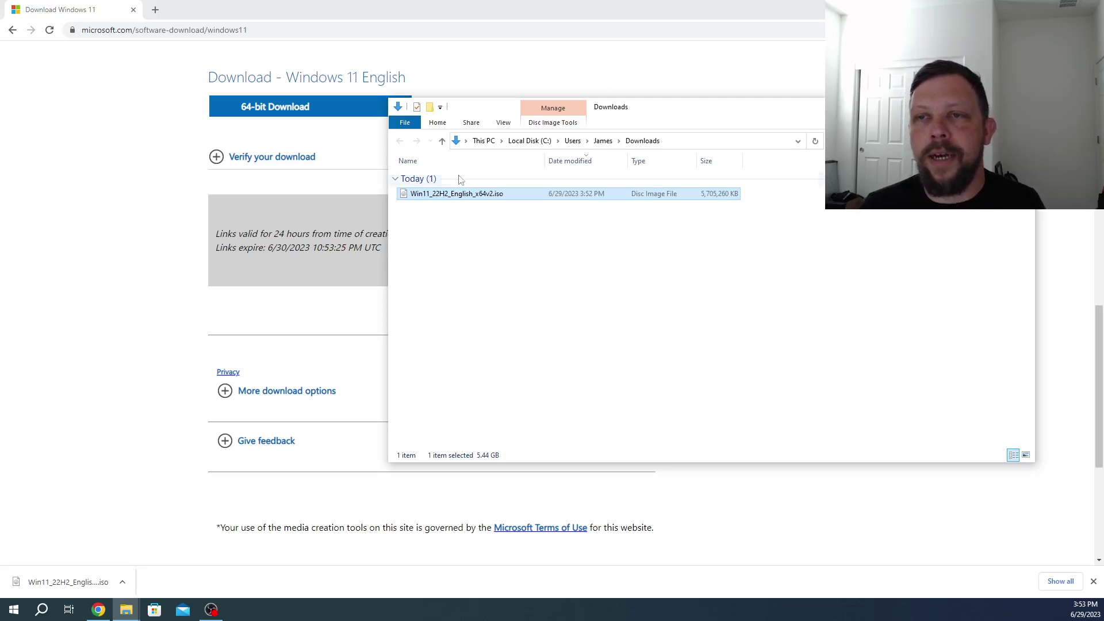
click(465, 240)
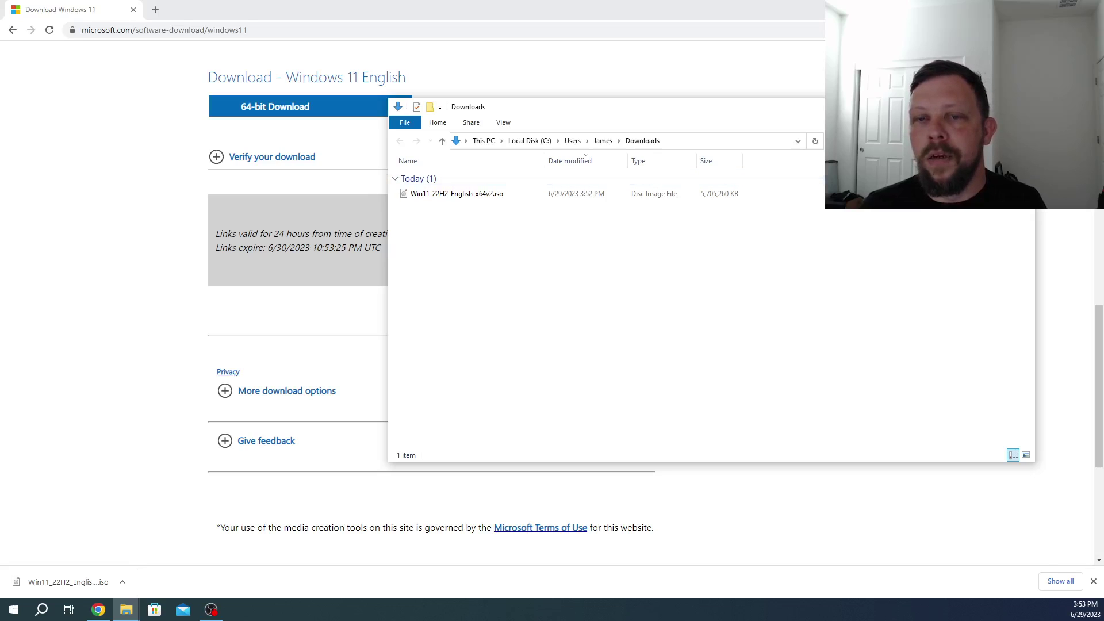
- Switch to Hyper-V Manager and start creating a new virtual machine
click(14, 610)
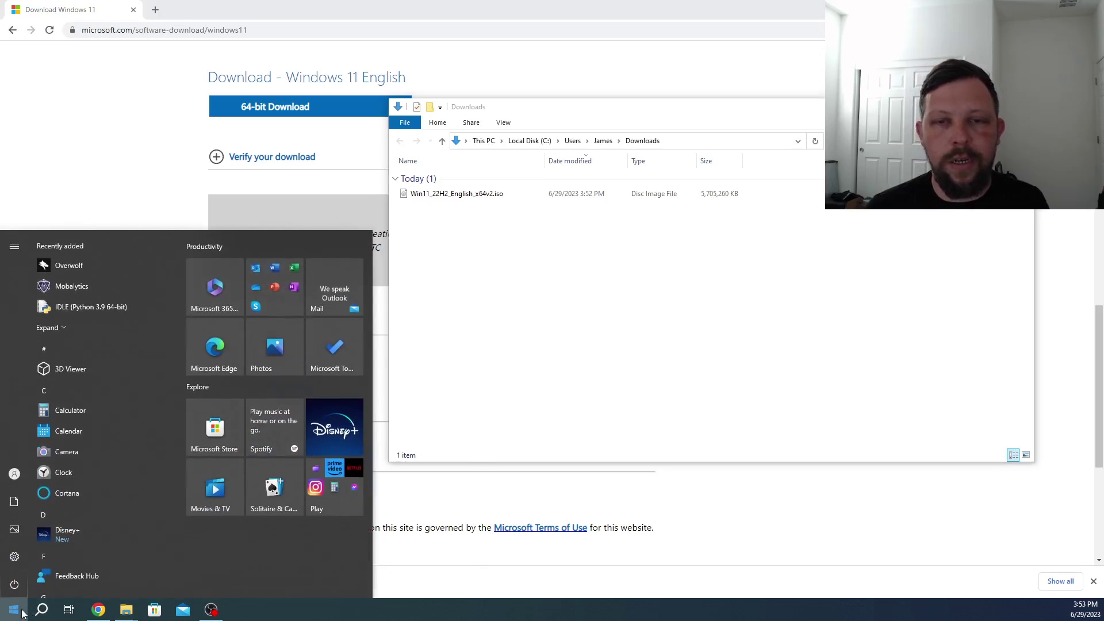
text(hy)
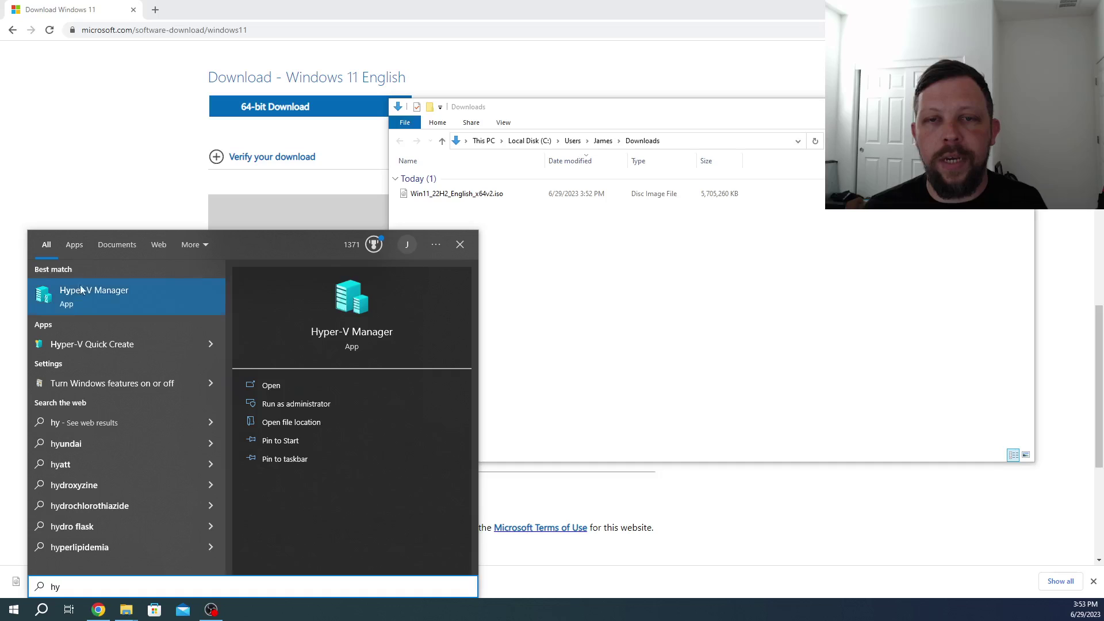
click(77, 302)
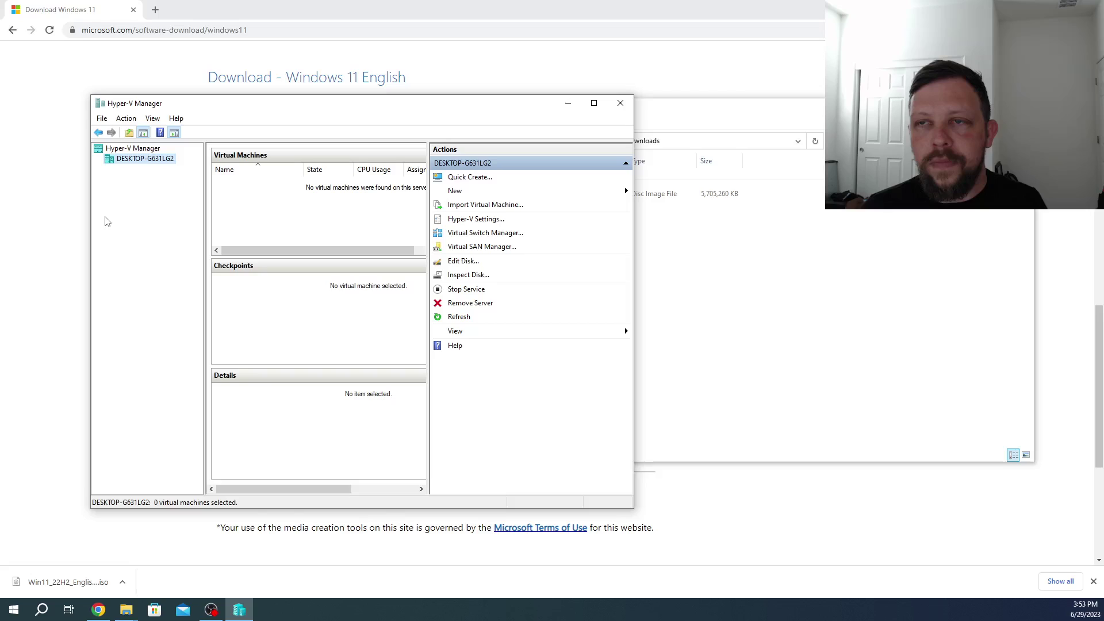
click(456, 191)
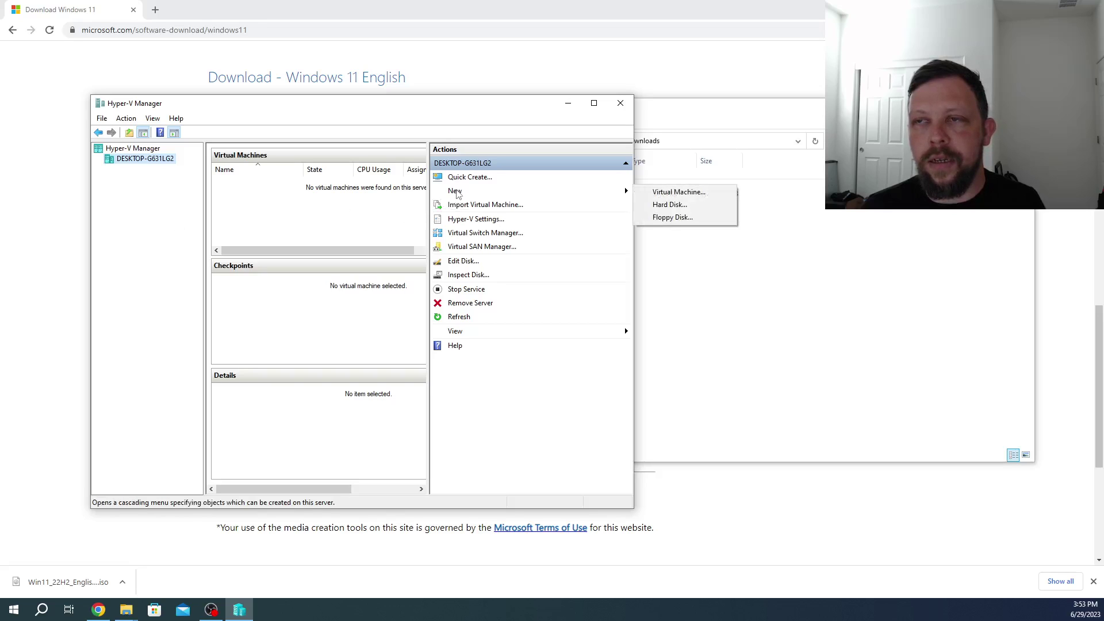
click(661, 194)
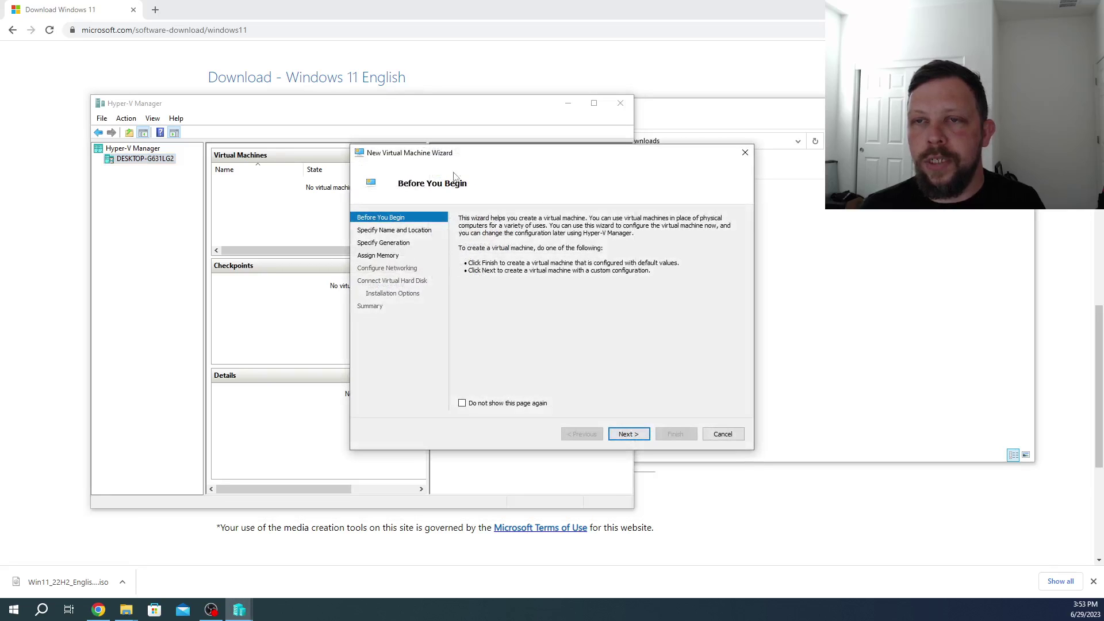
- Name the virtual machine "Windows 11 Test Machine" and keep its default storage location
drag(454, 156, 198, 120)
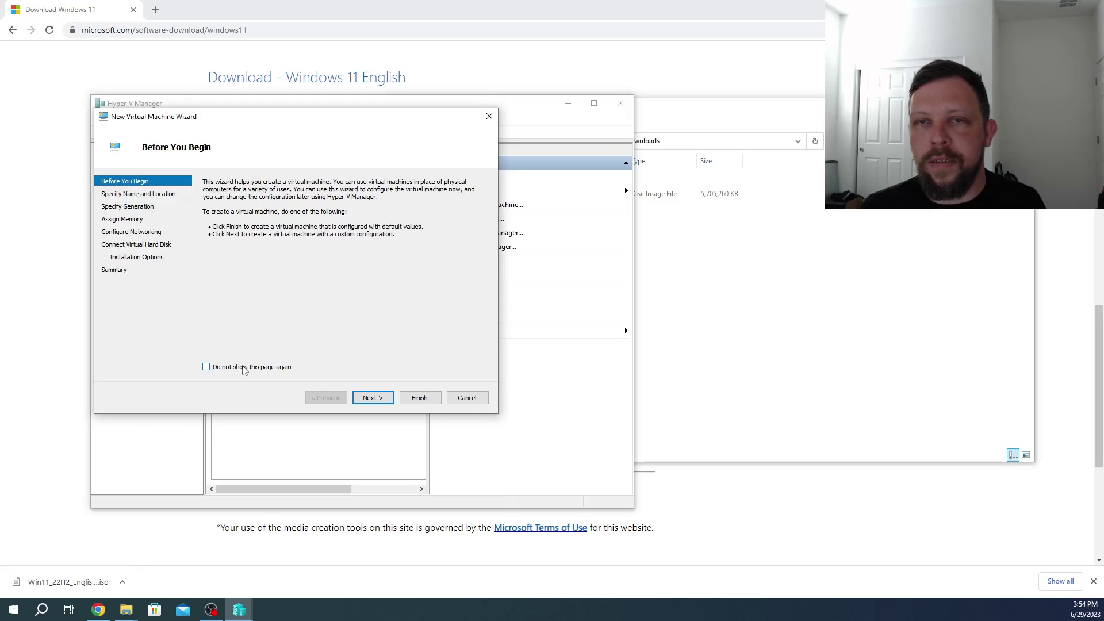
click(372, 398)
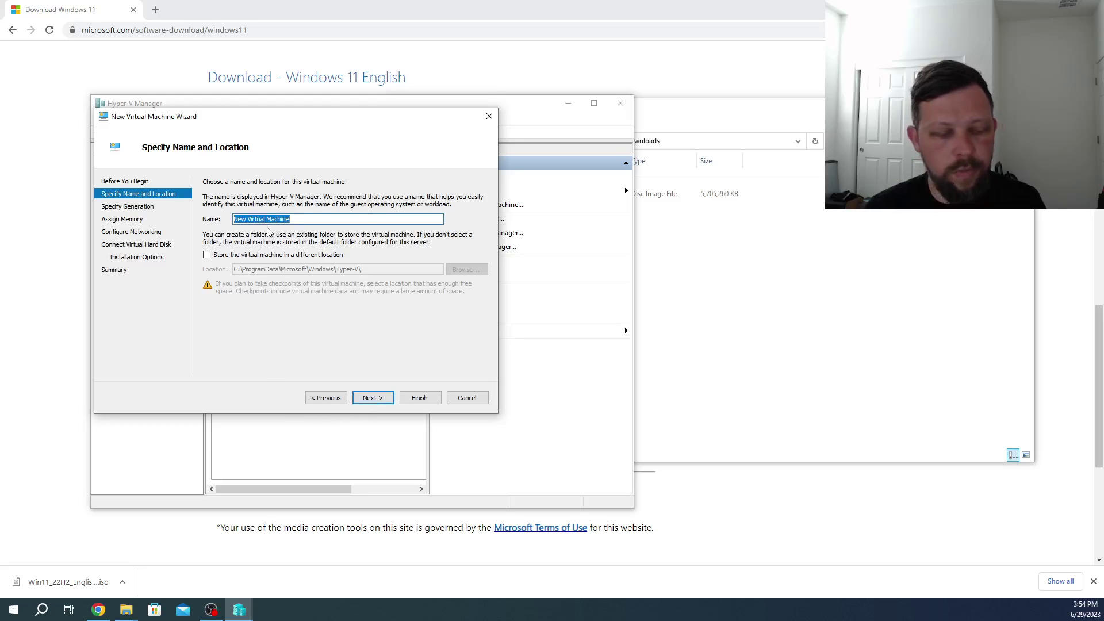
text(Windows )
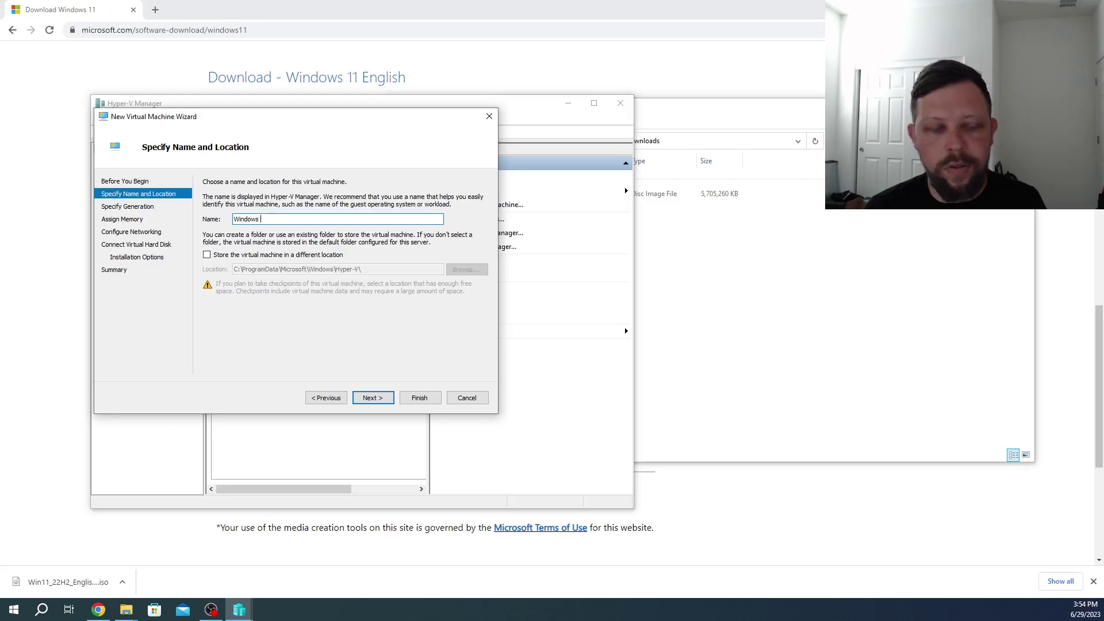
text(11 Test)
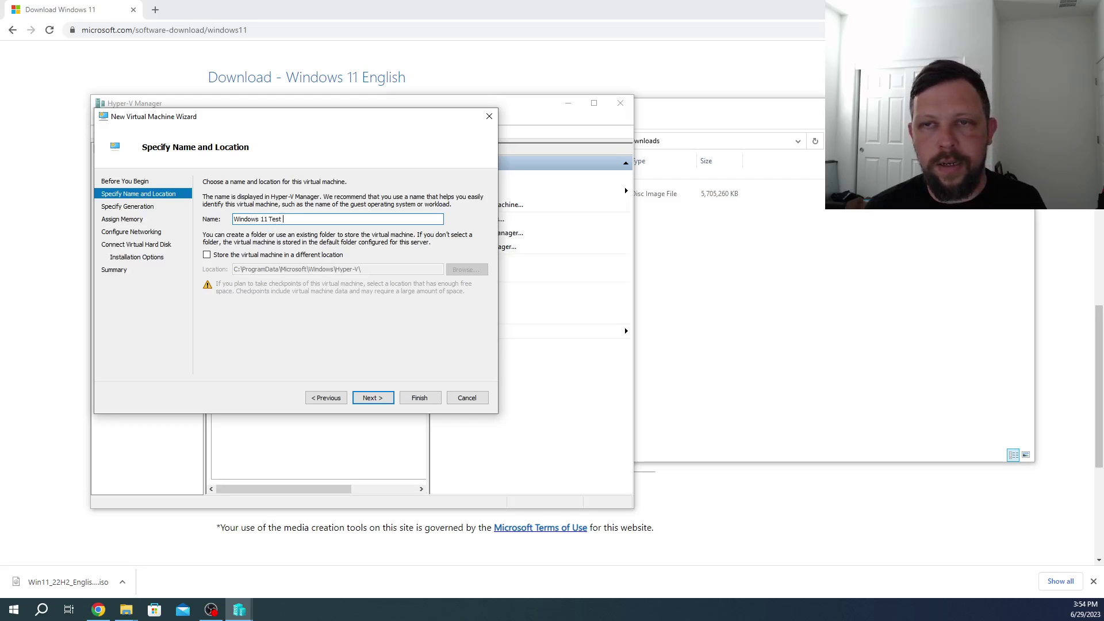
text( Machine)
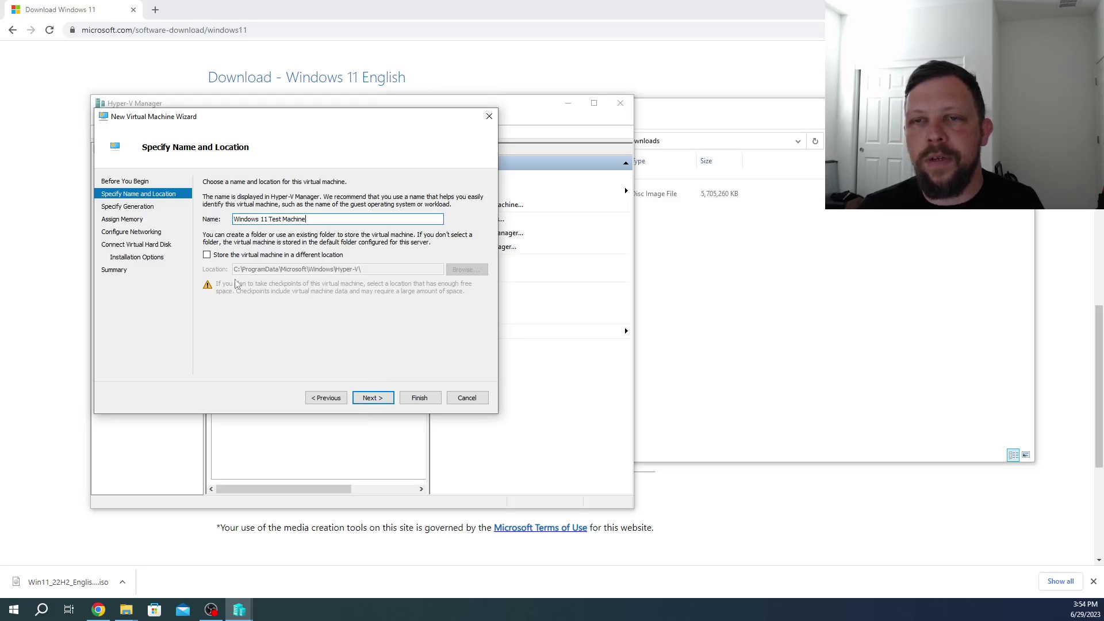
click(373, 399)
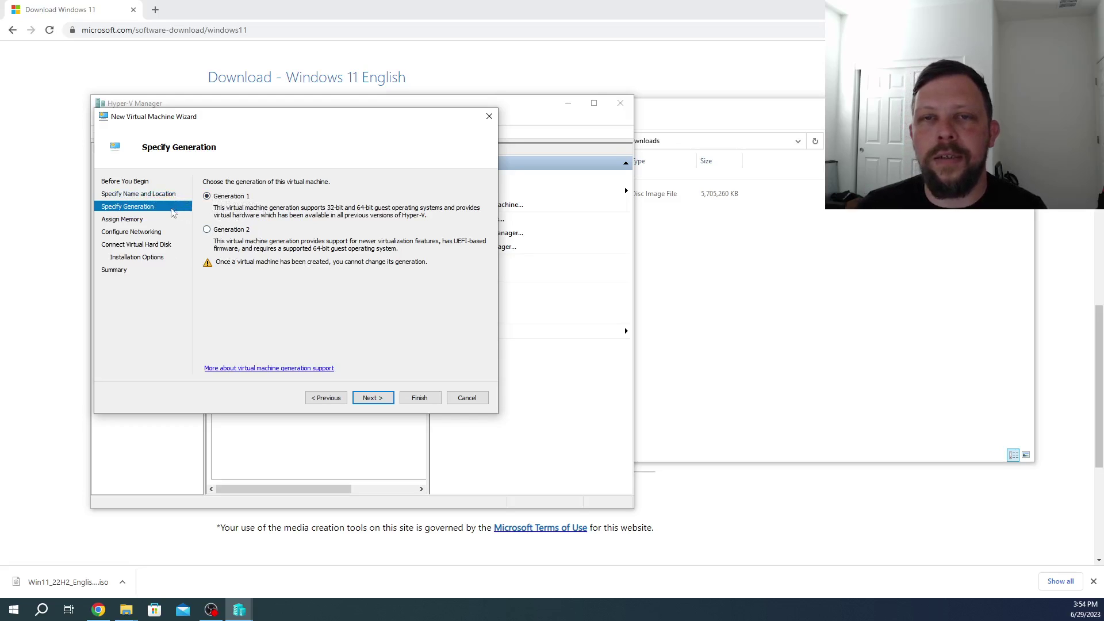
- Accept Generation 1 and the default startup memory with Dynamic Memory for the virtual machine
click(371, 397)
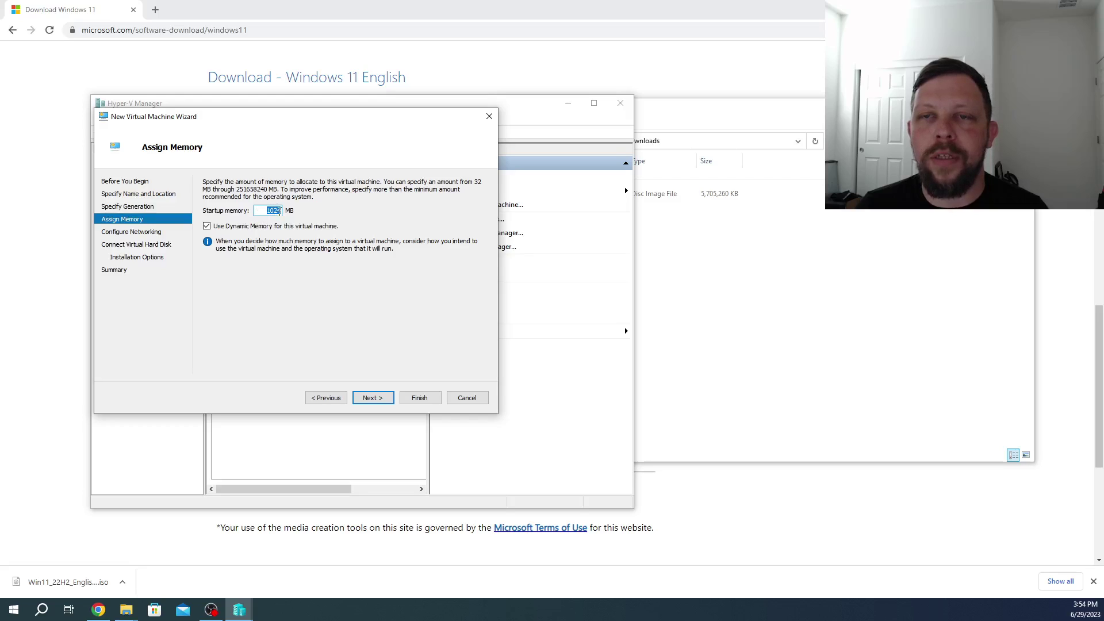
click(372, 397)
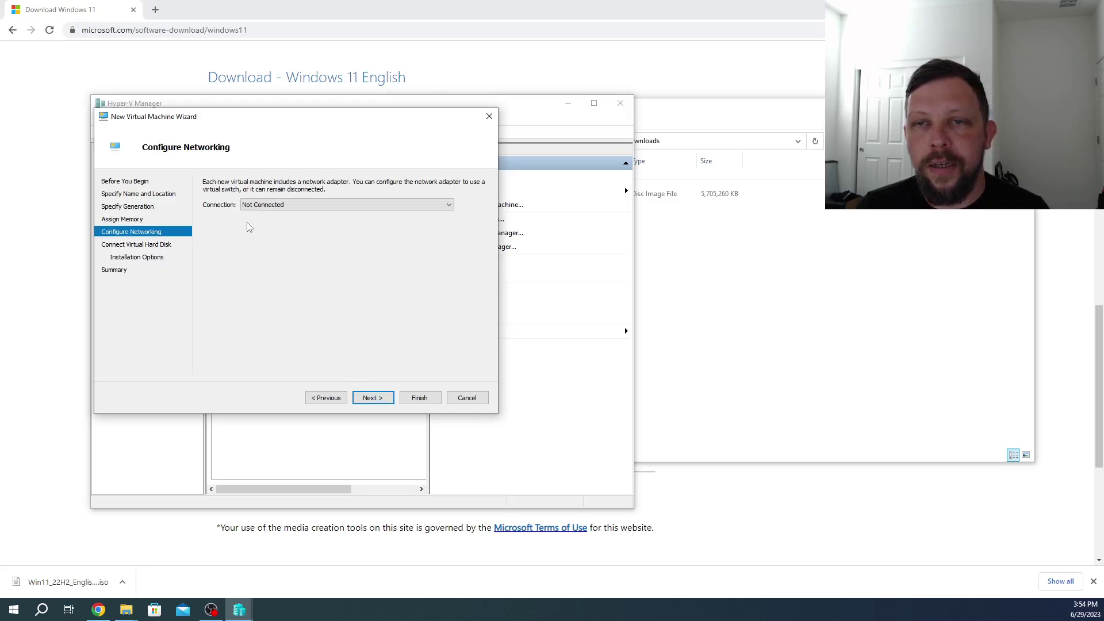
- Leave networking as Not Connected and accept a new 127 GB virtual hard disk with the default name and location
click(267, 206)
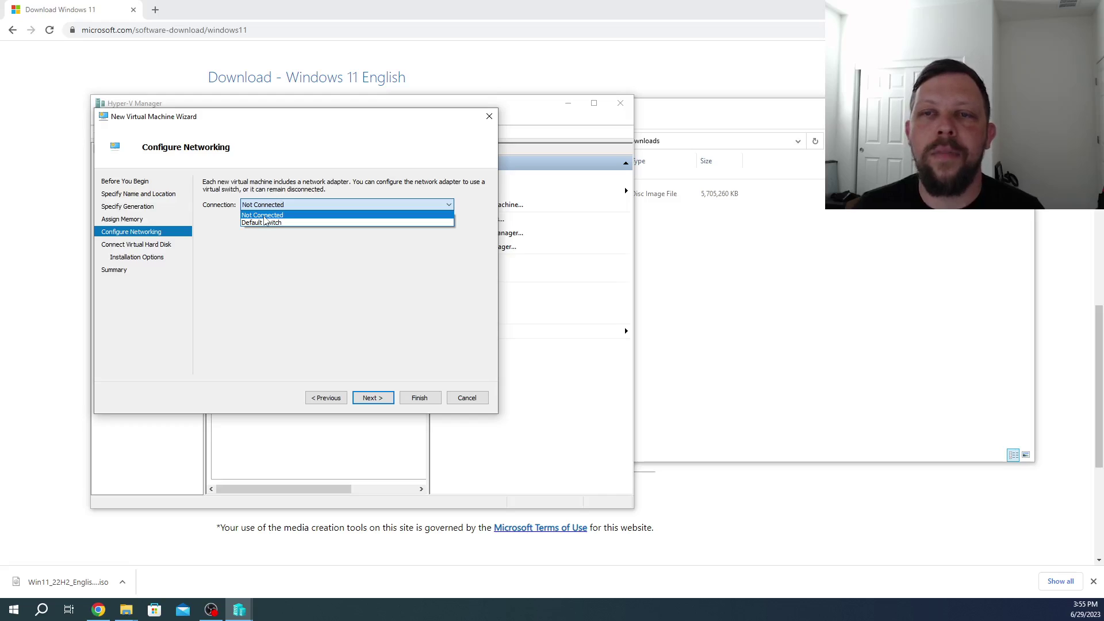
click(265, 216)
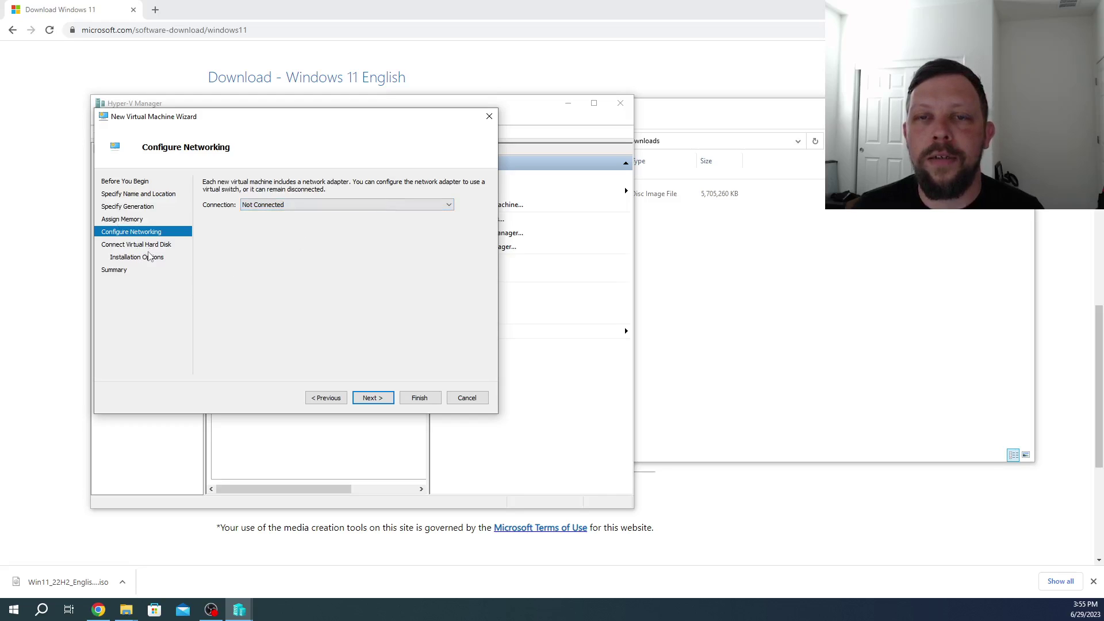
click(371, 398)
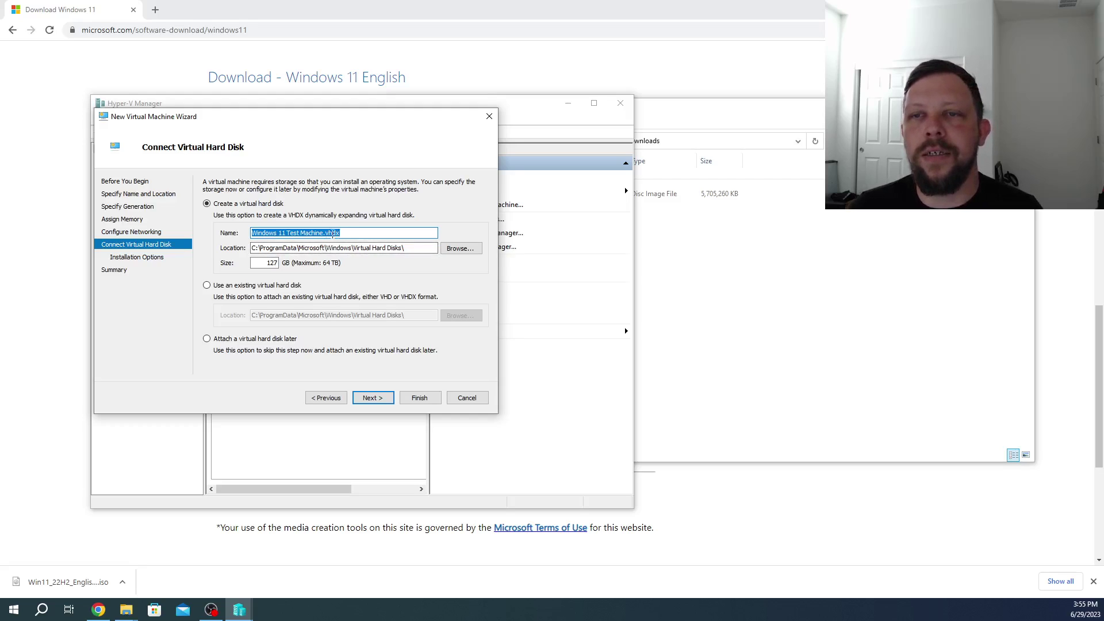
click(329, 233)
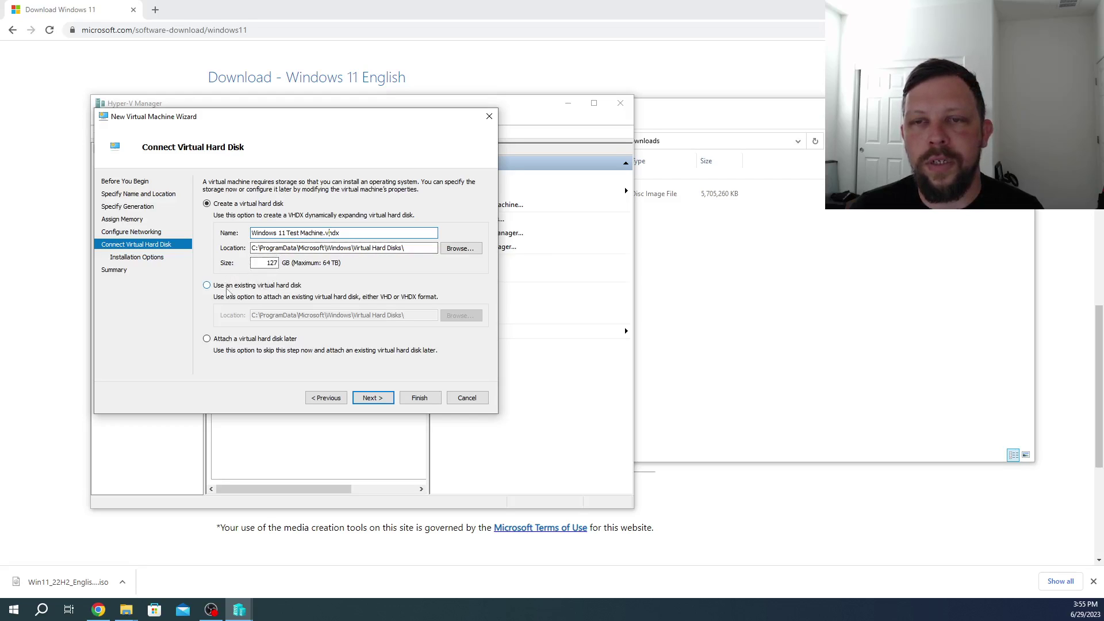
click(382, 404)
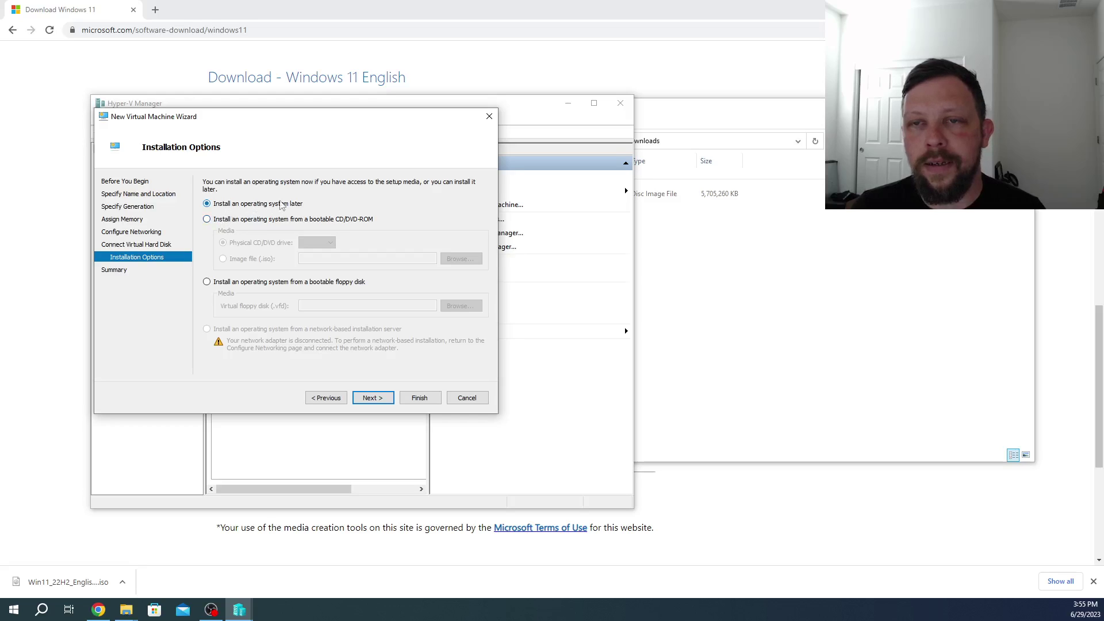
- Set the operating system to install from the image file Win11_22H2_English_x64v2.iso in Downloads and finish creating the virtual machine
click(207, 219)
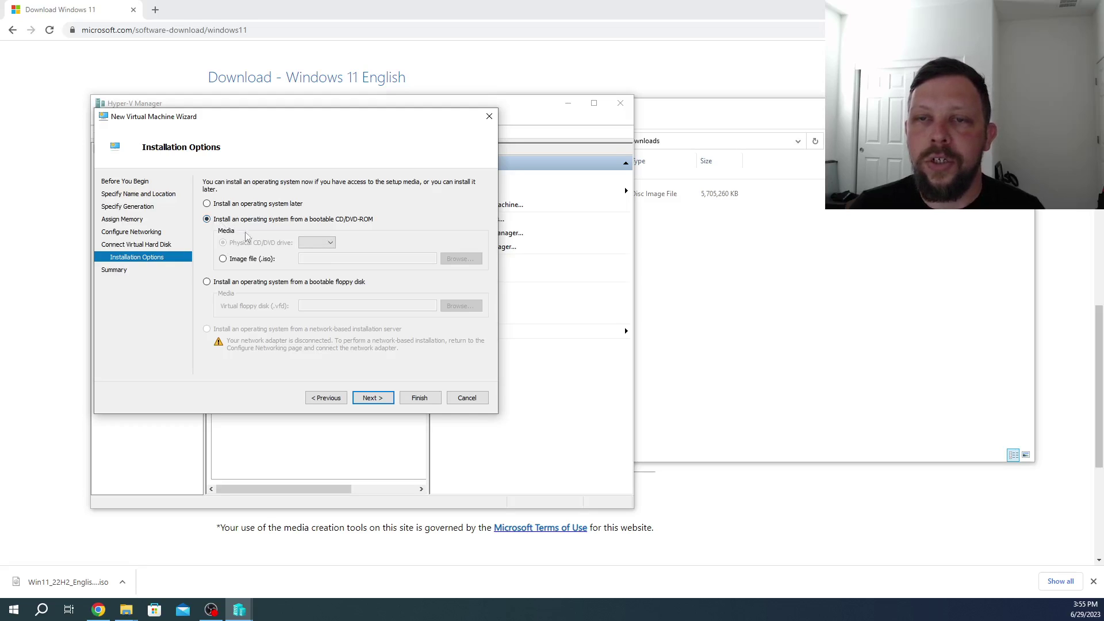
click(223, 259)
click(460, 258)
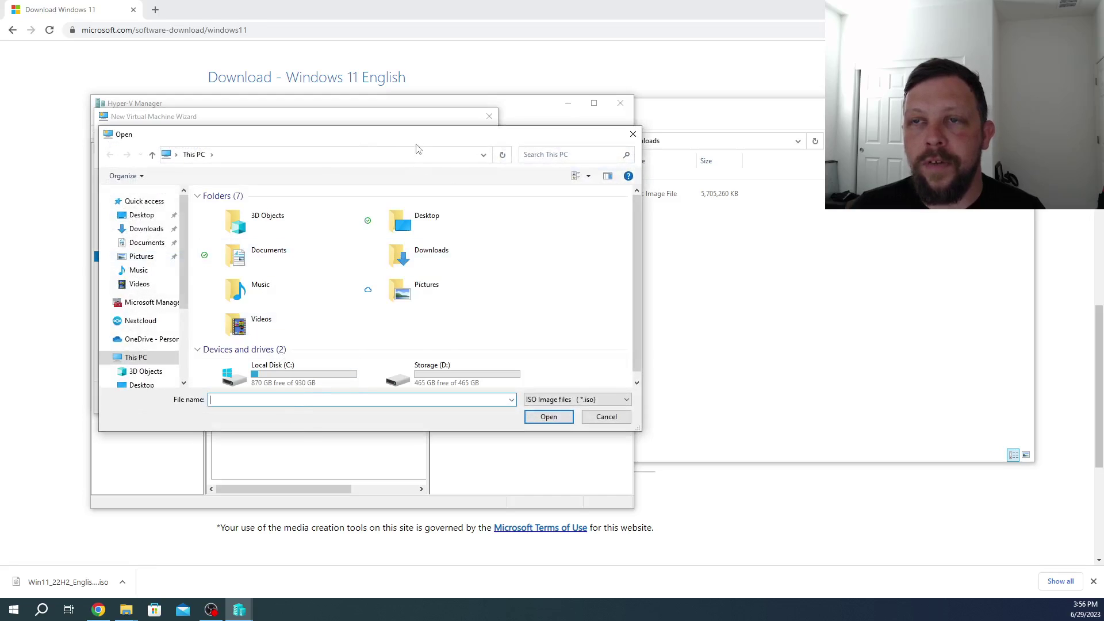
drag(422, 134, 830, 117)
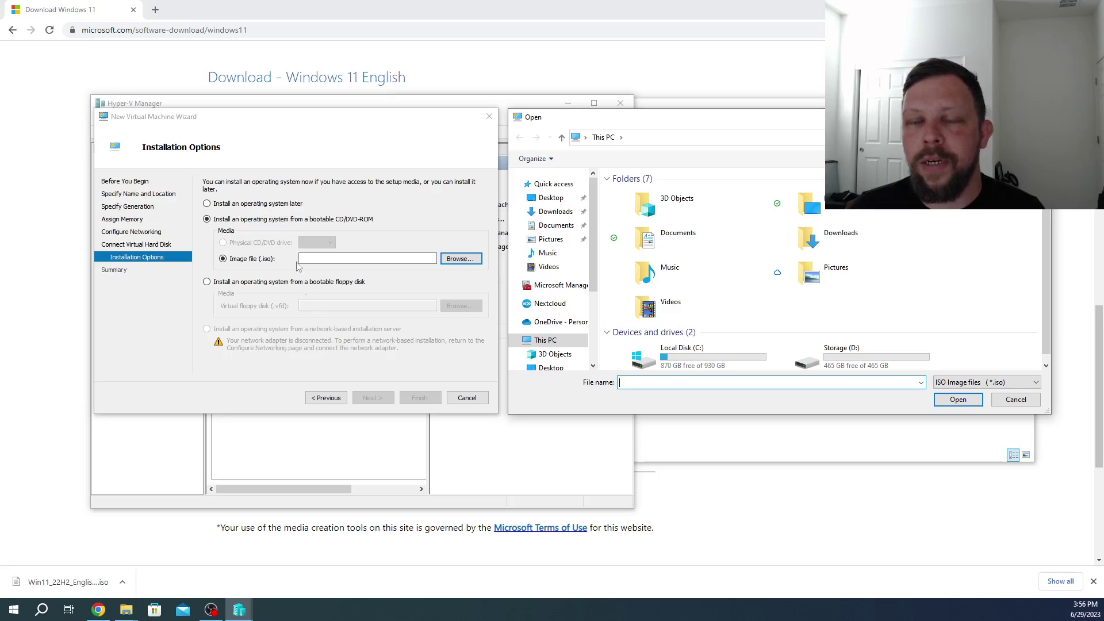
drag(712, 125, 312, 121)
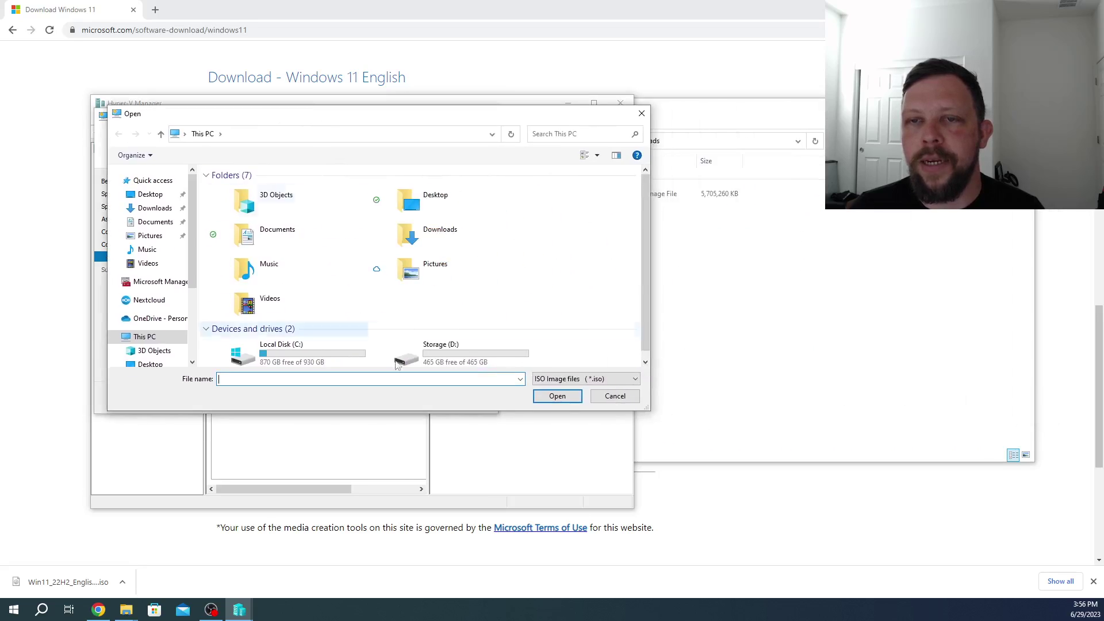
click(154, 210)
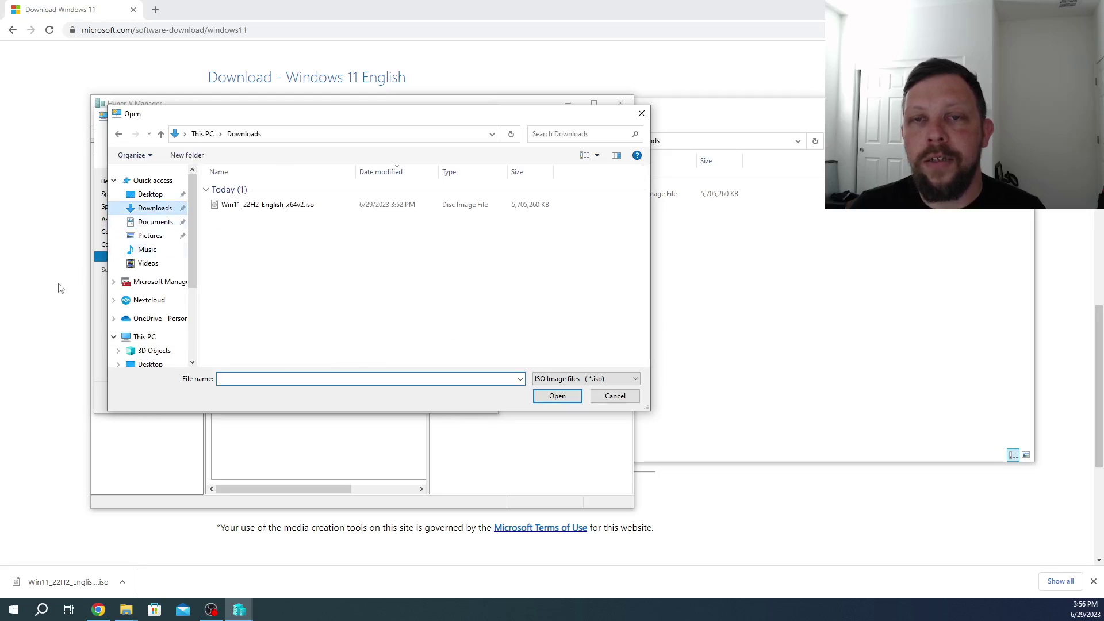
double_click(240, 207)
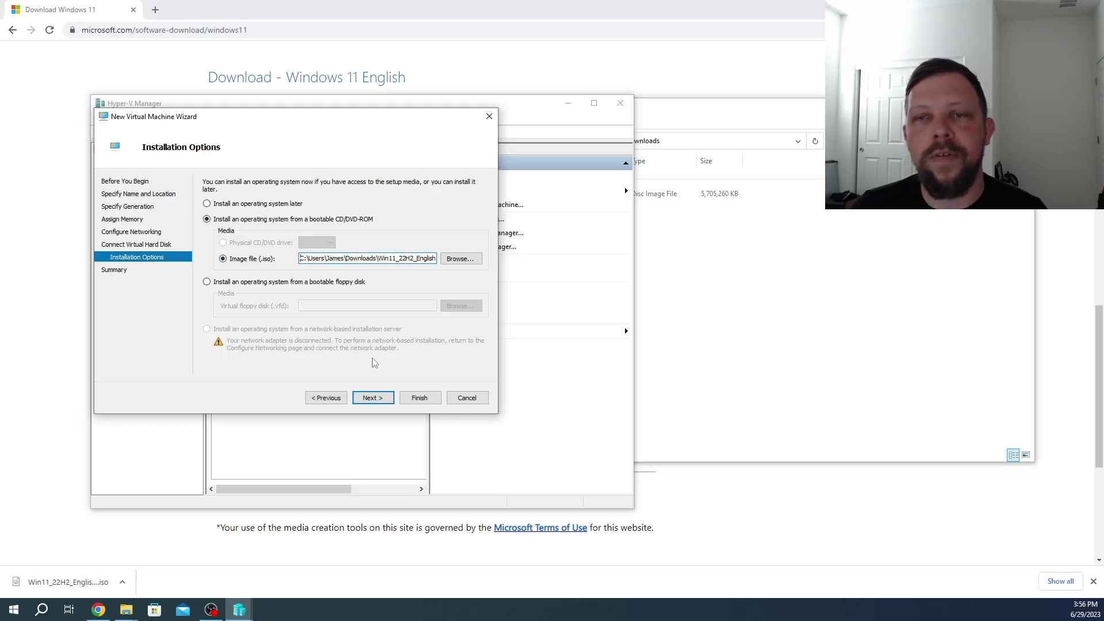
click(372, 397)
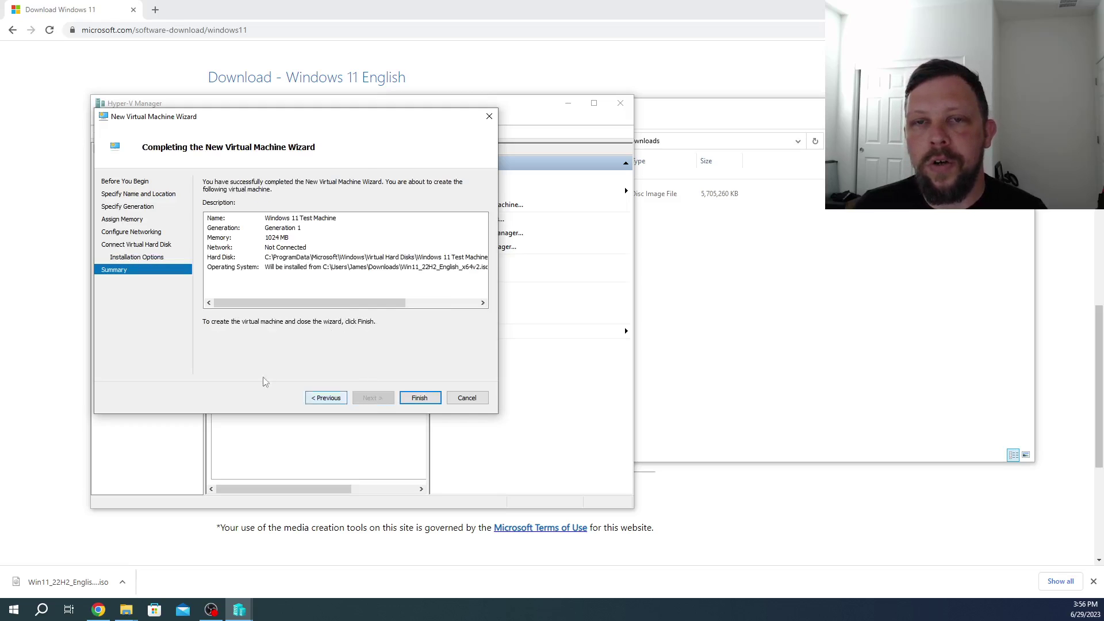
click(424, 401)
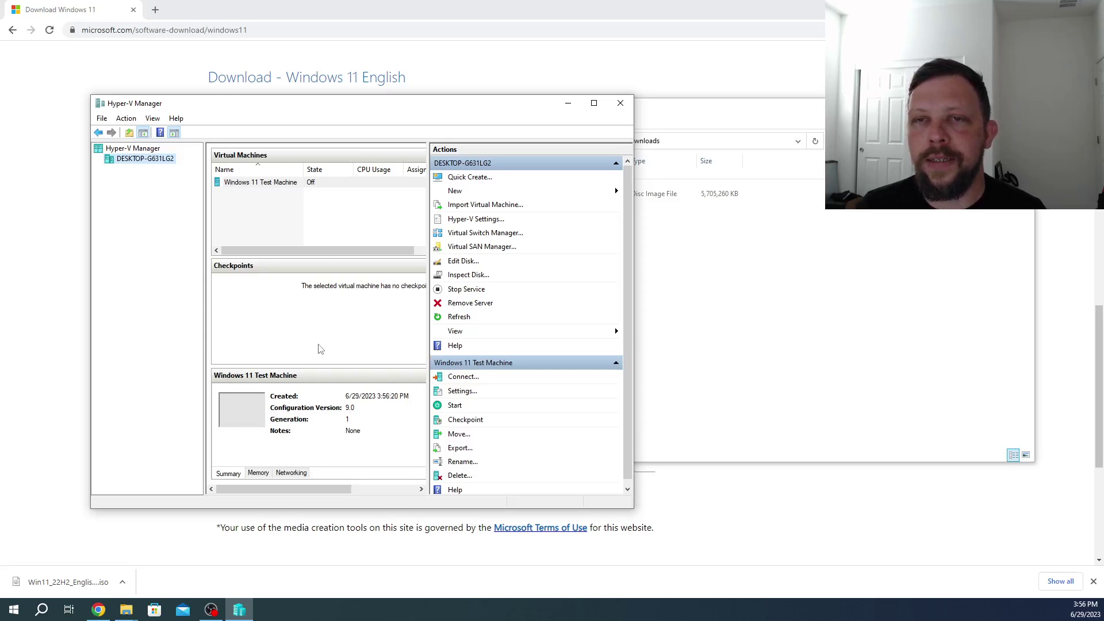
- Connect to the Windows 11 Test Machine and start it so it boots from the installation image
right_click(248, 185)
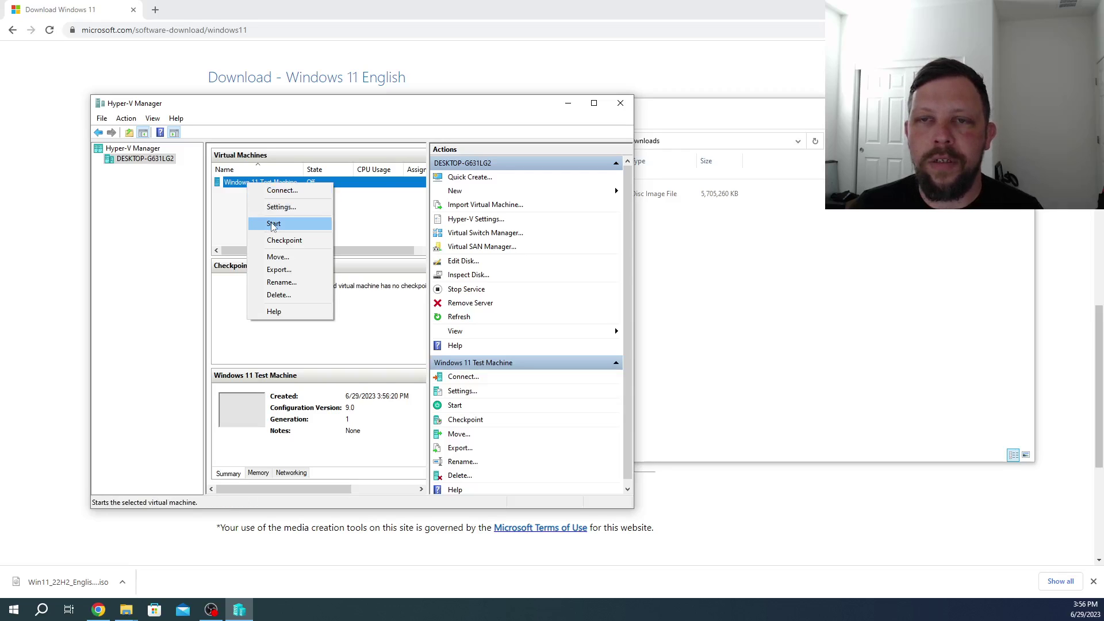
click(238, 198)
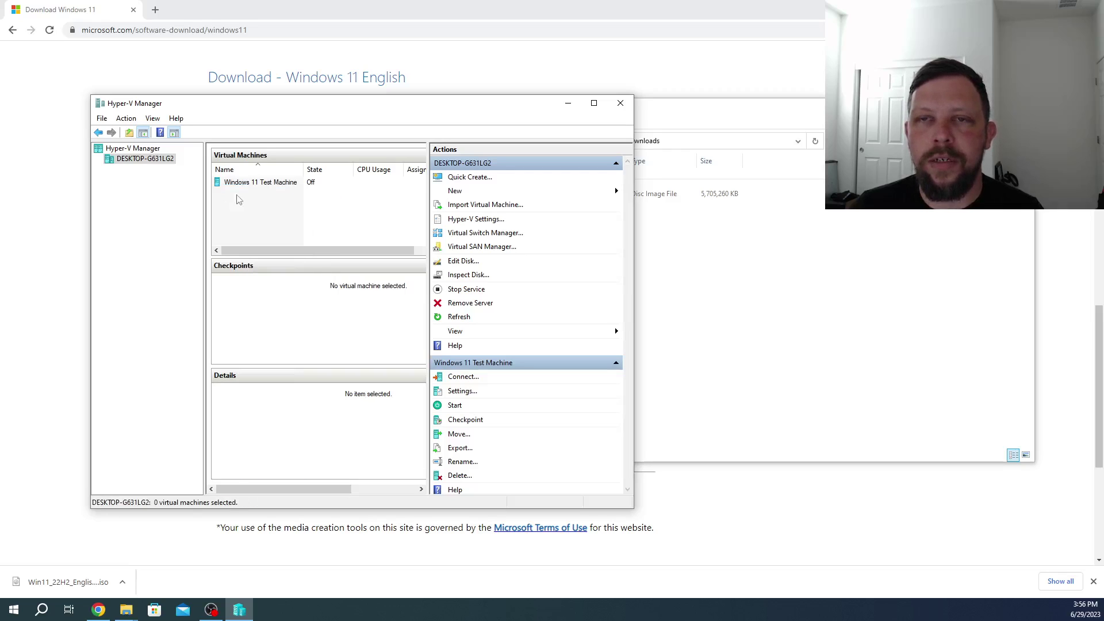
click(246, 184)
right_click(268, 184)
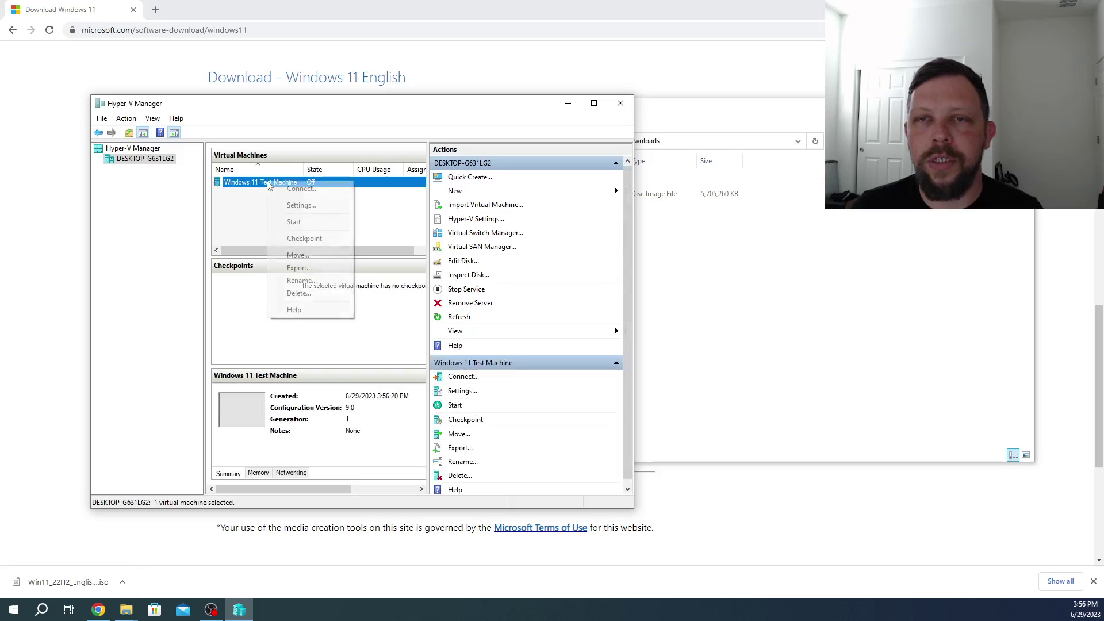
click(184, 381)
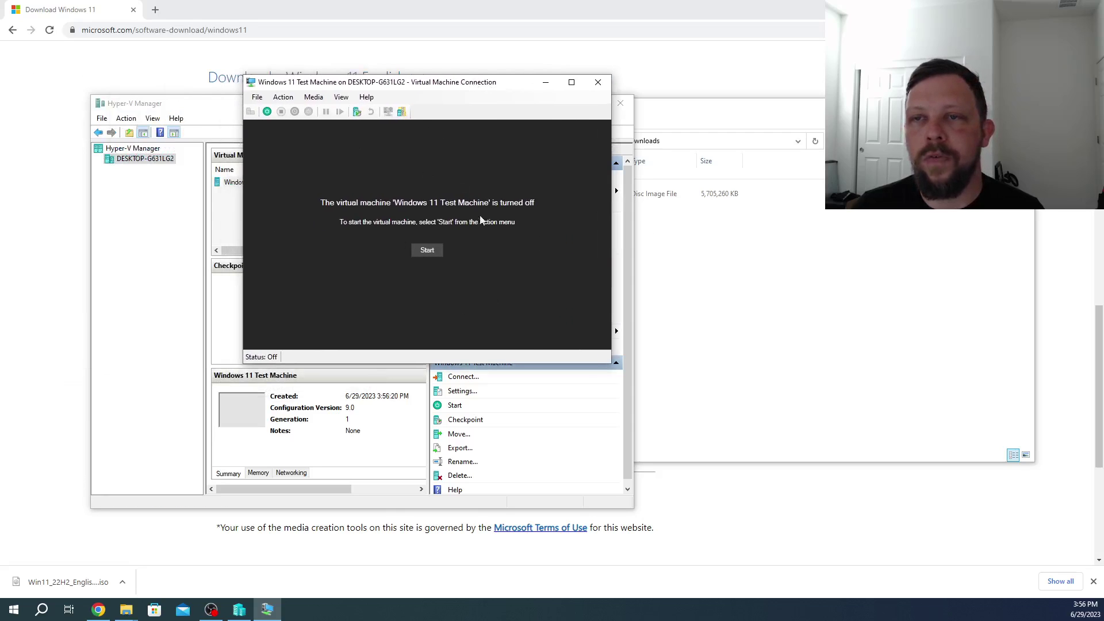
click(427, 251)
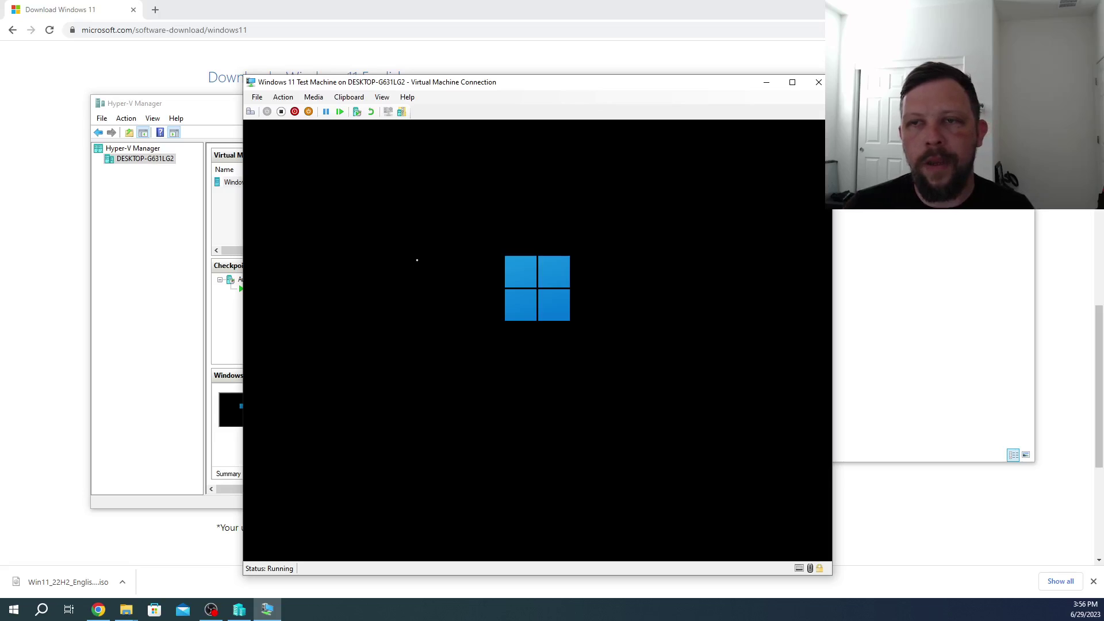
drag(443, 90, 254, 53)
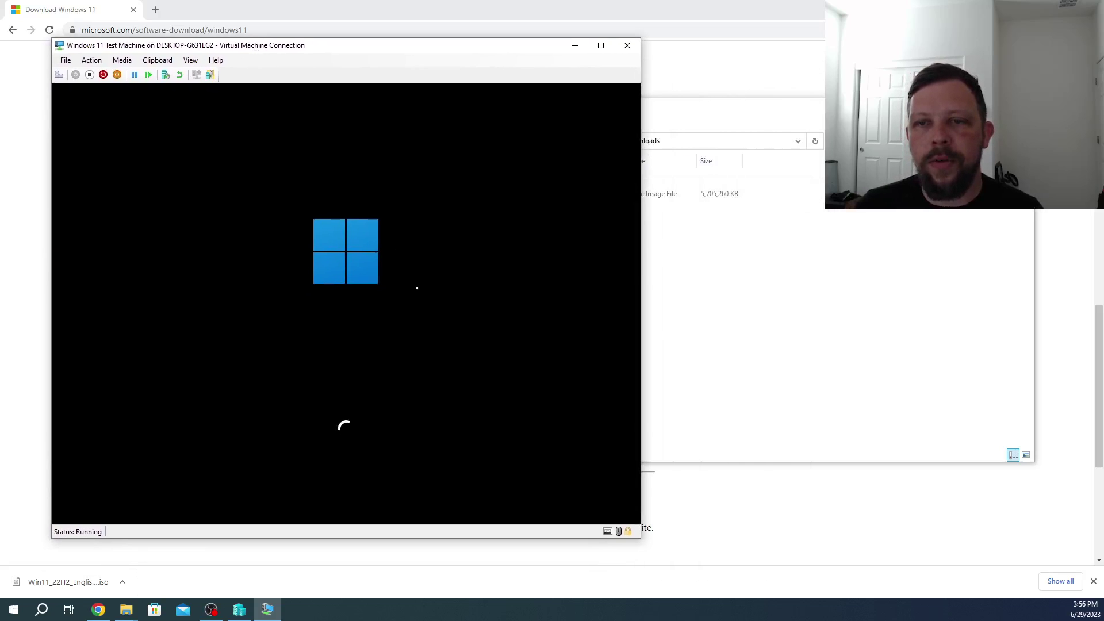